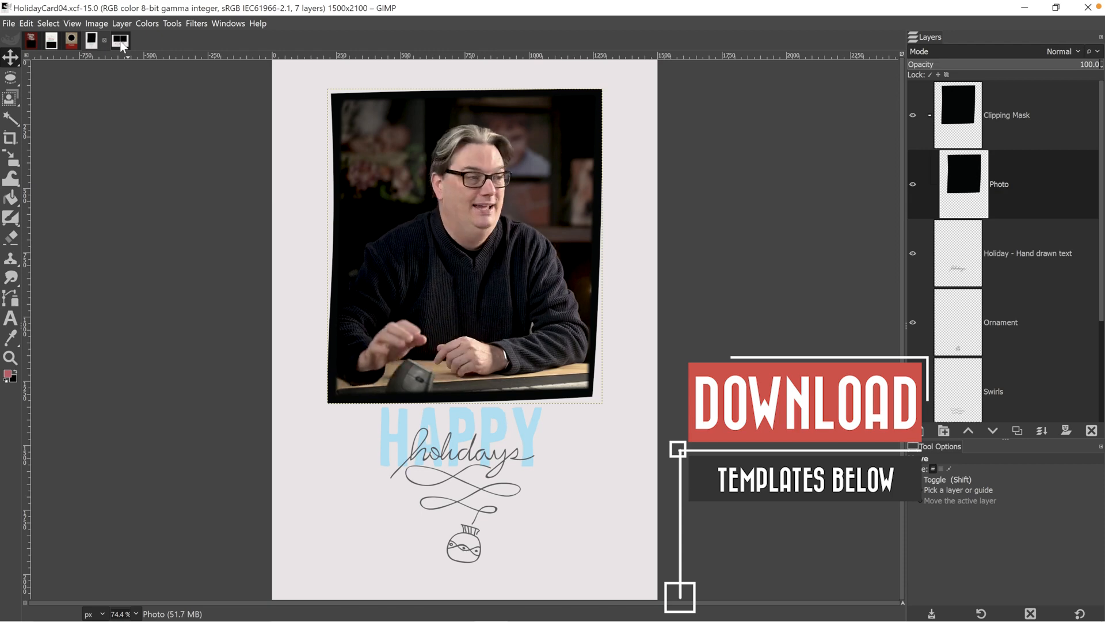
Look at the HolidayCard05 template, go back to HolidayCard02 and review its stack of layers.
click(121, 43)
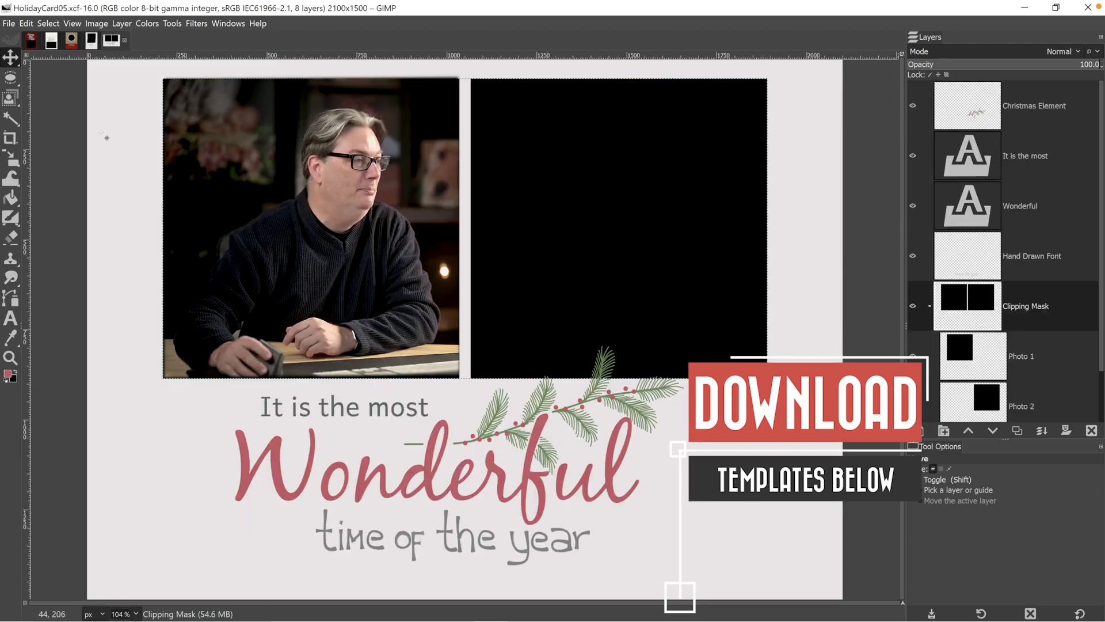
click(51, 42)
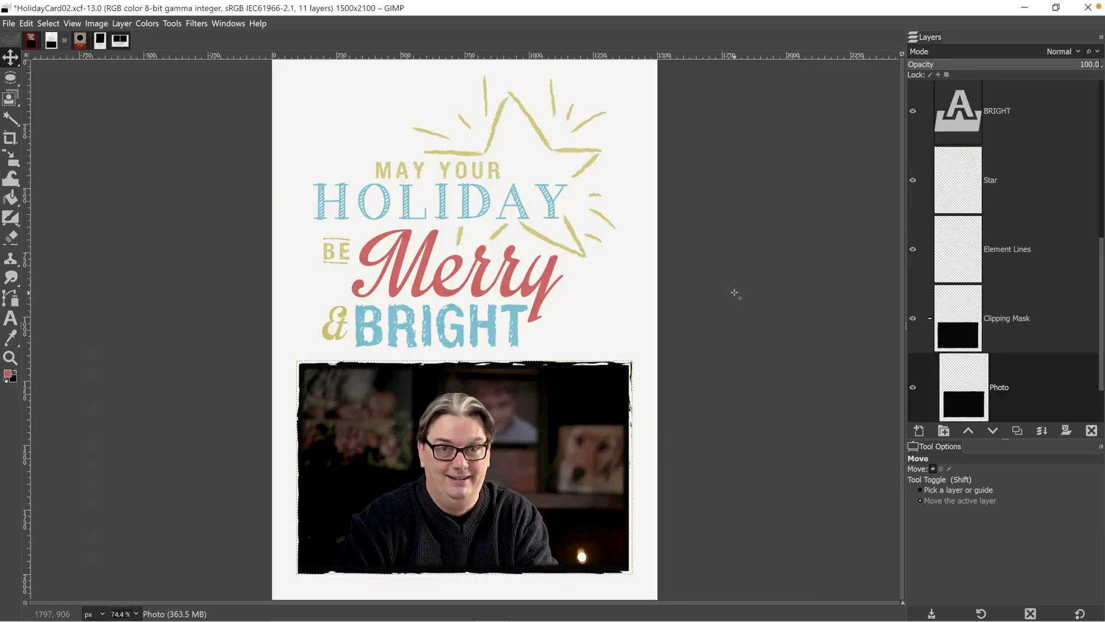
scroll(949, 361, up, 5)
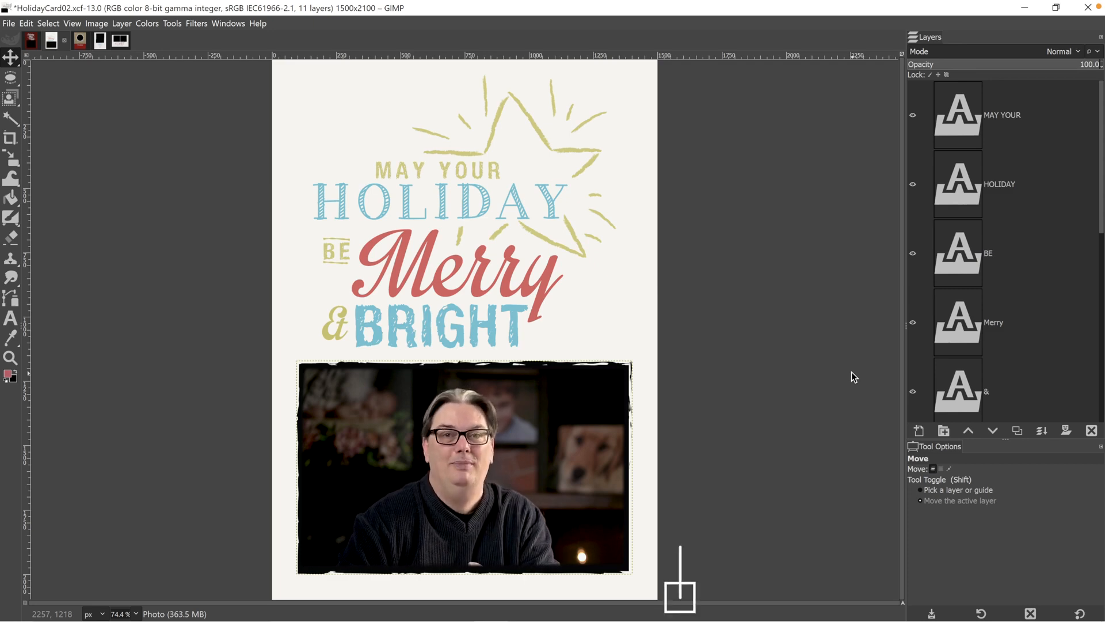
Hide and show the Merry, BE, HOLIDAY and MAY YOUR text layers one at a time to identify each on the card.
key(t)
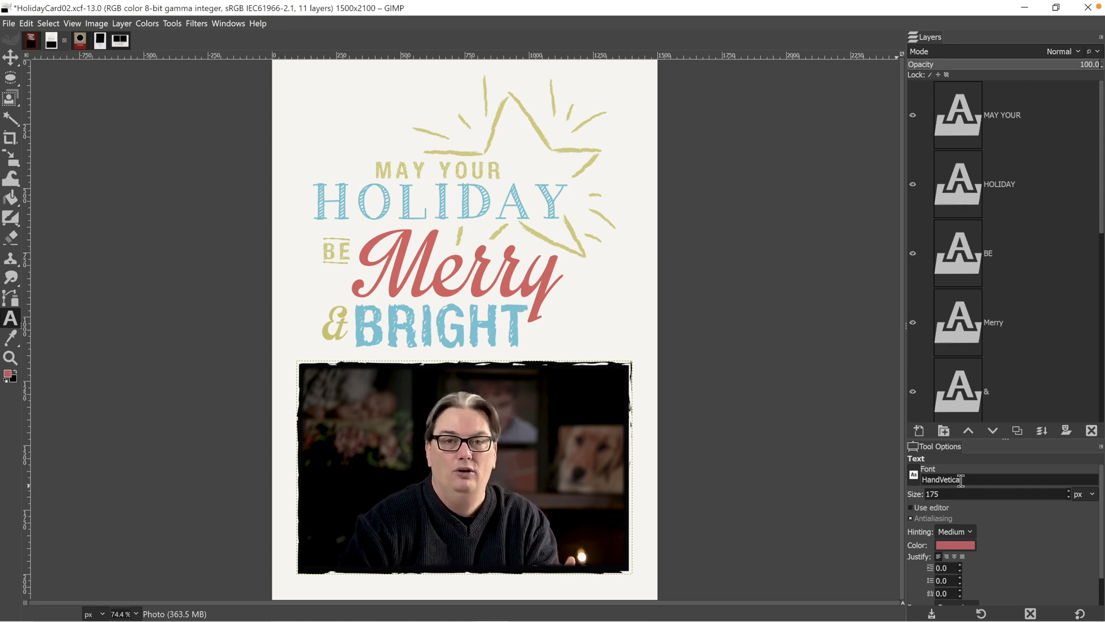
click(913, 321)
click(913, 322)
click(913, 254)
click(913, 253)
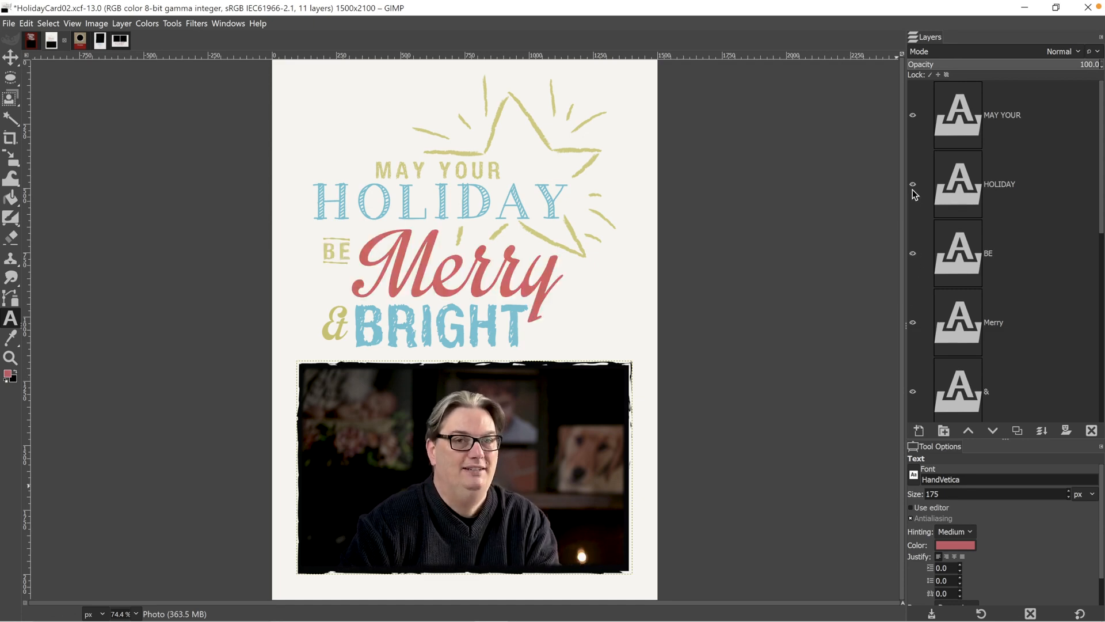
click(914, 185)
click(913, 185)
click(913, 115)
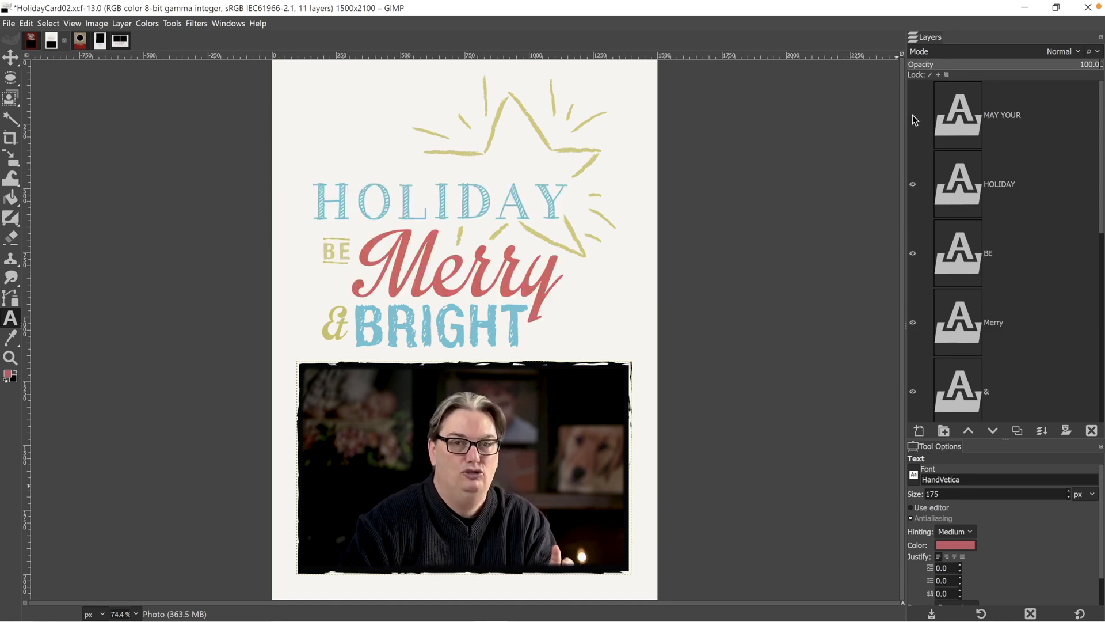
click(912, 115)
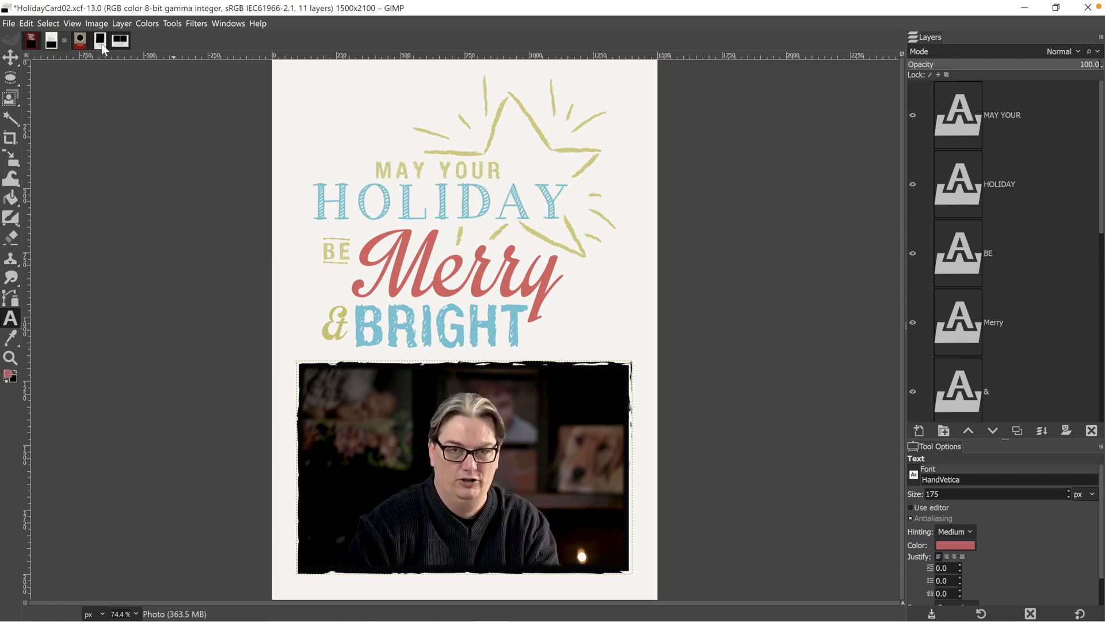
In the HolidayCard04 template, hide and show the "Holiday - Hand drawn text" layer to see which artwork it holds.
click(101, 43)
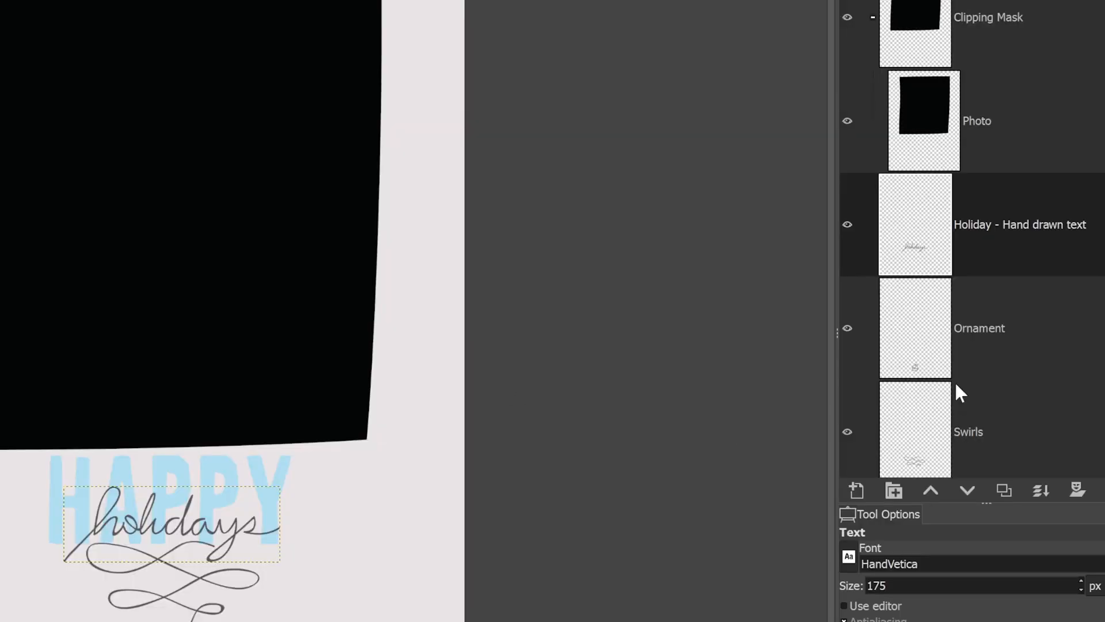
double_click(1000, 220)
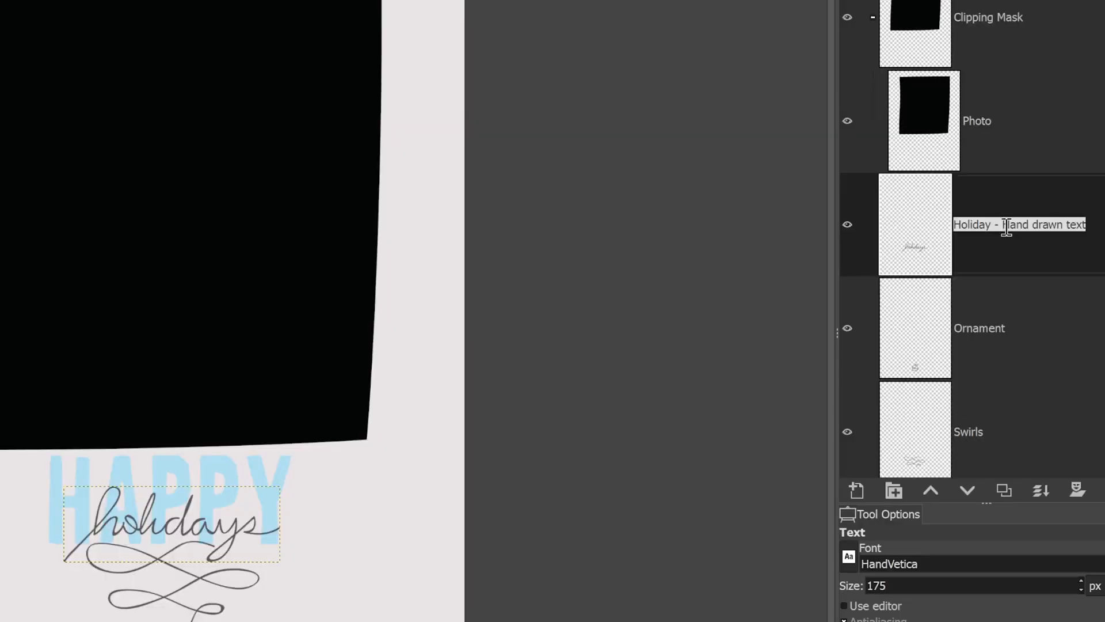
triple_click(1006, 217)
click(1013, 244)
click(849, 224)
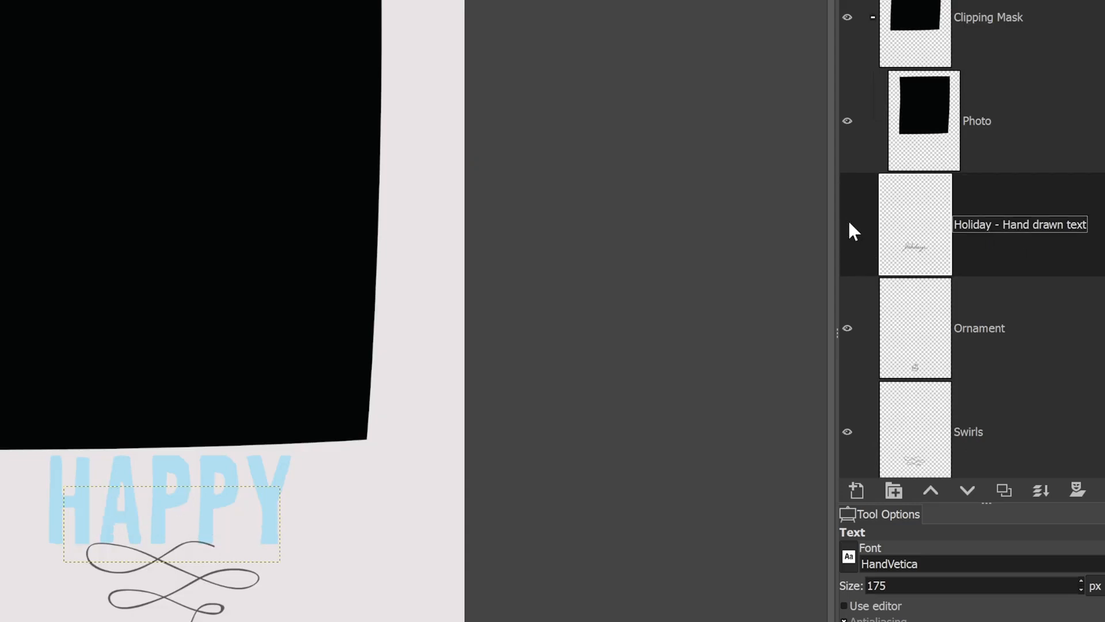
click(847, 224)
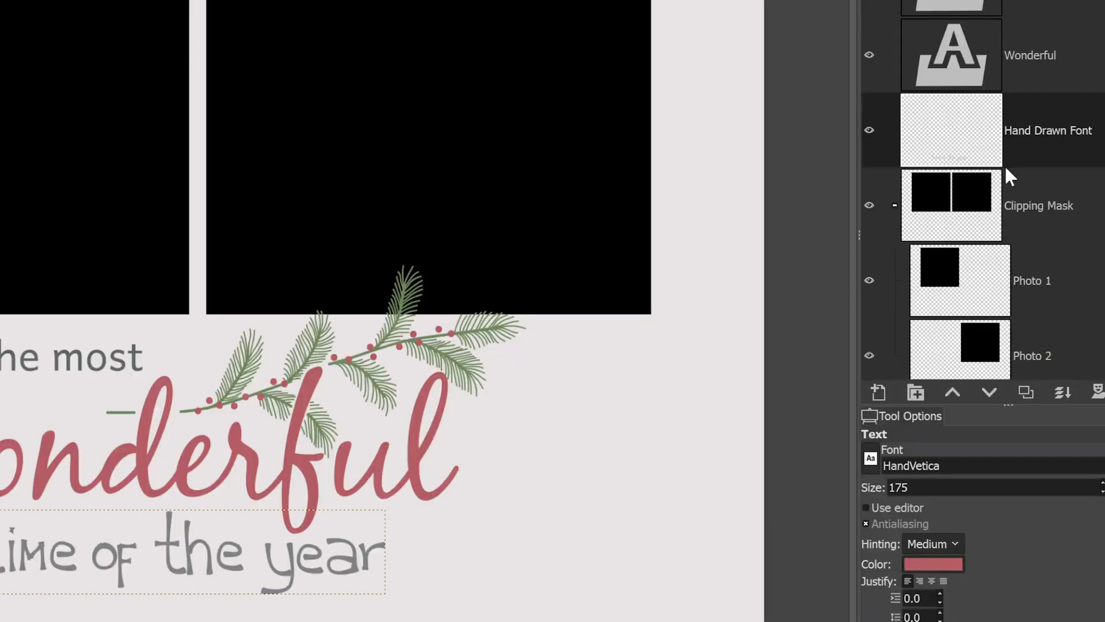
In the HolidayCard05 template, hide and show the Hand Drawn Font layer to see which words it holds.
click(864, 128)
click(866, 128)
click(866, 129)
click(866, 129)
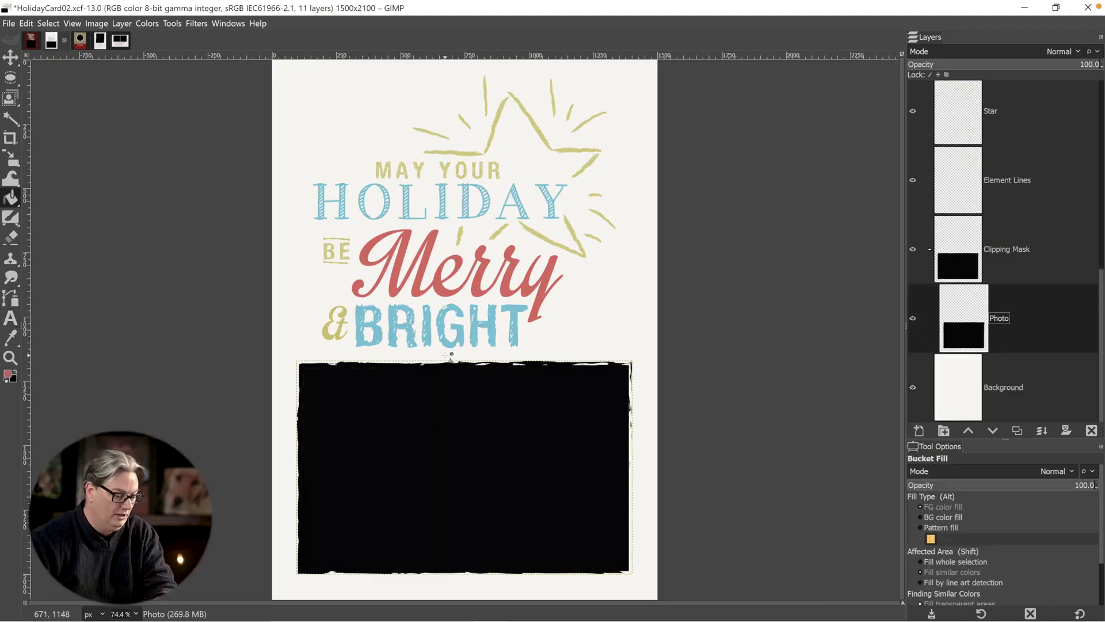
Open the HOLIDAY text for editing in HolidayCard02, try wider letter spacing and return the spacing to 0.0.
key(t)
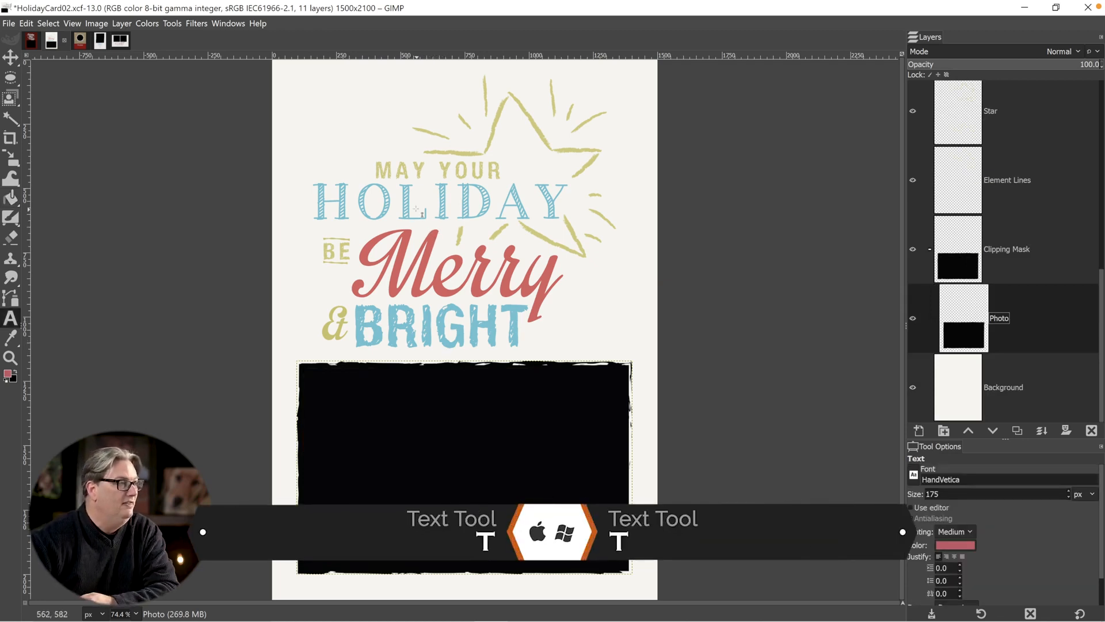
scroll(984, 225, up, 5)
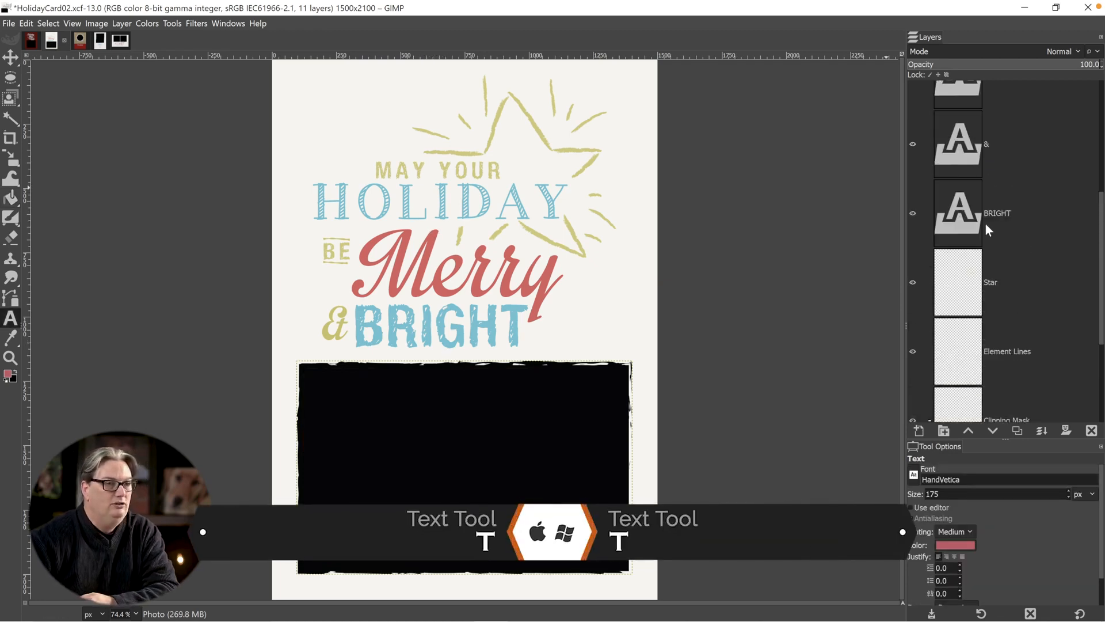
click(497, 205)
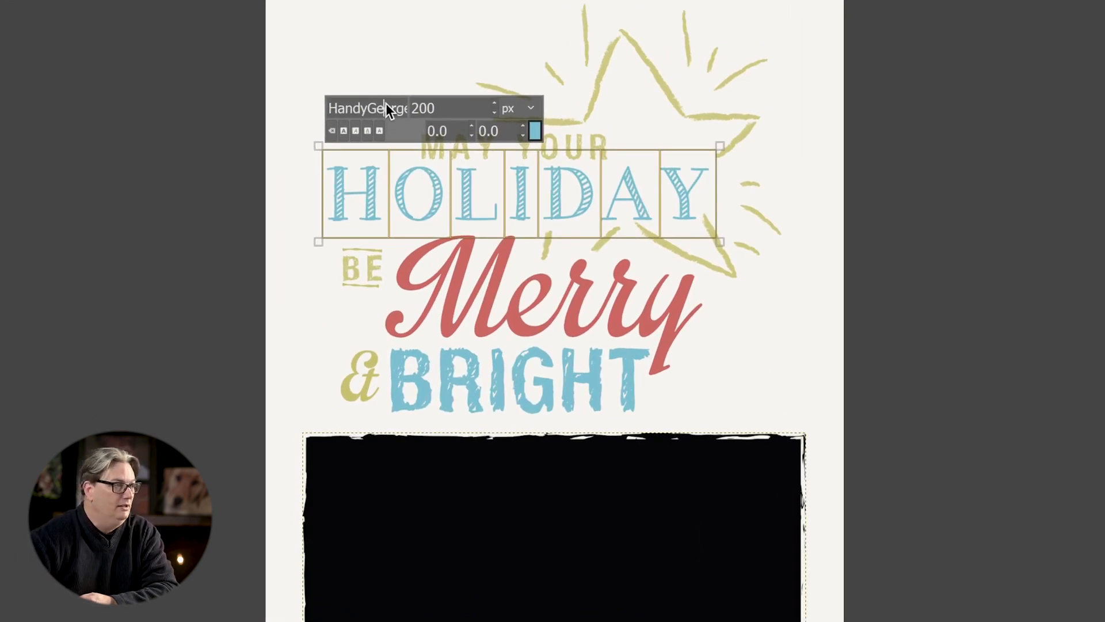
double_click(424, 109)
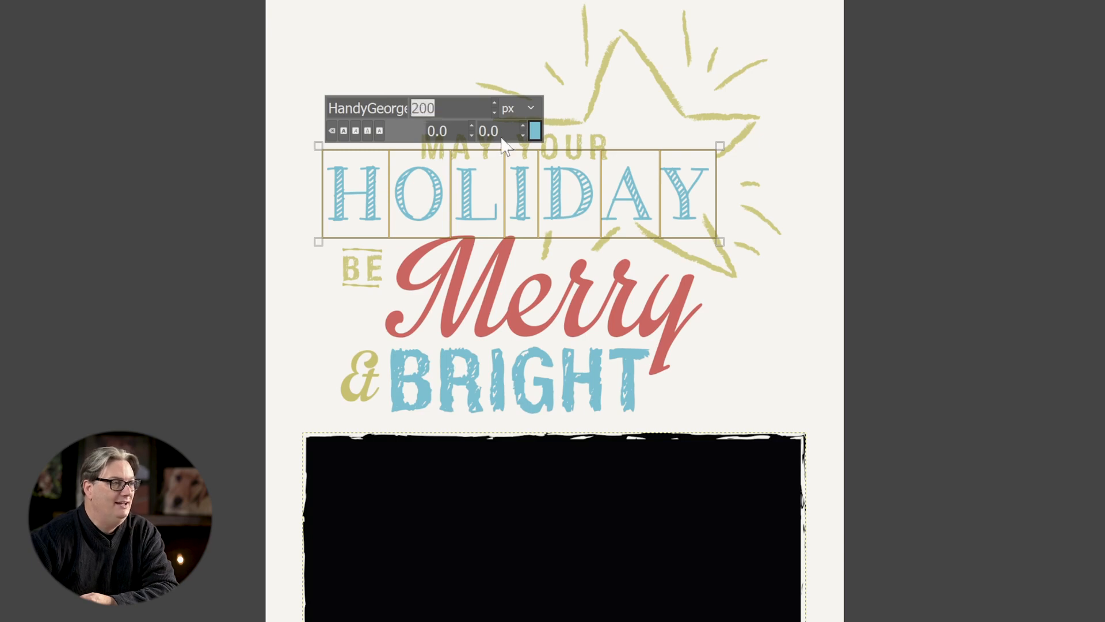
click(522, 125)
click(522, 123)
click(523, 124)
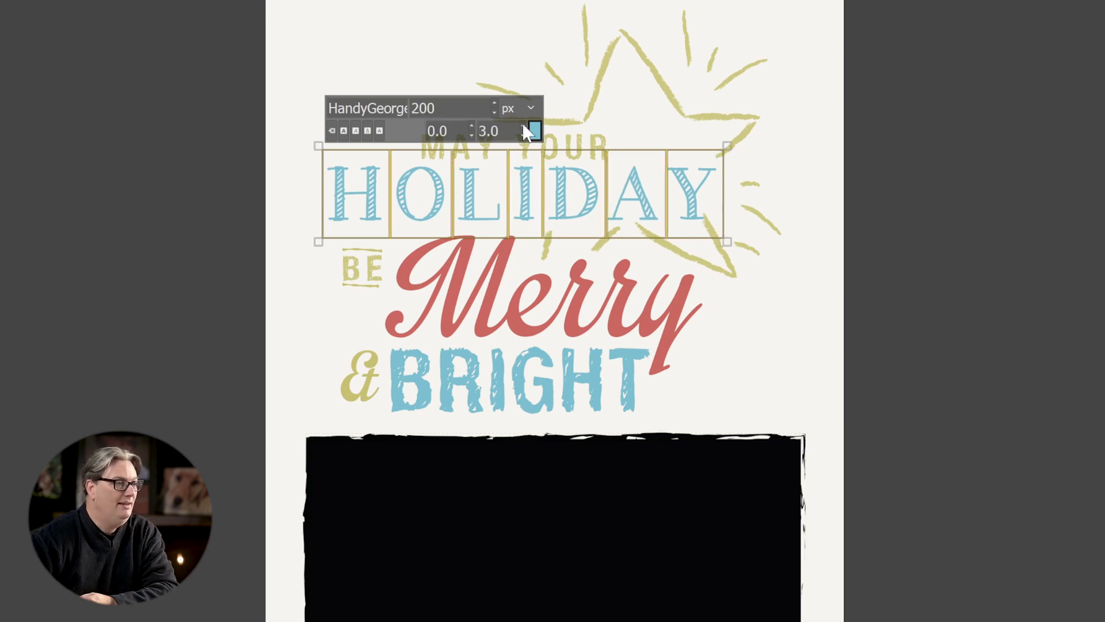
click(522, 123)
click(523, 135)
click(522, 135)
click(523, 134)
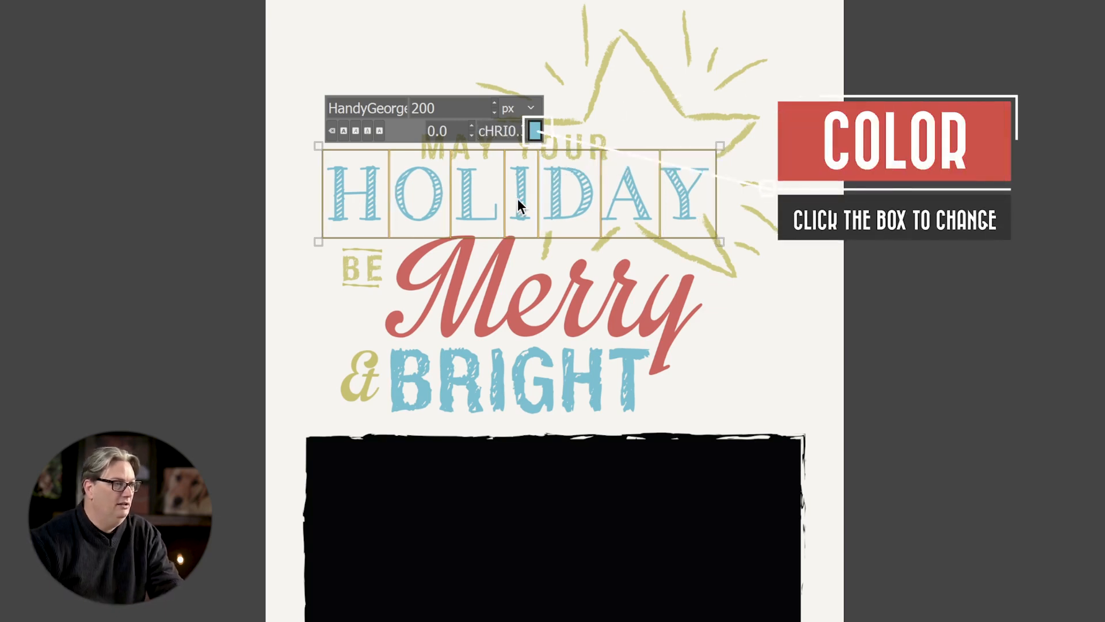
Try replacing the word HOLIDAY with CHRISTMAS, and undo the text change.
text(CHRISTM)
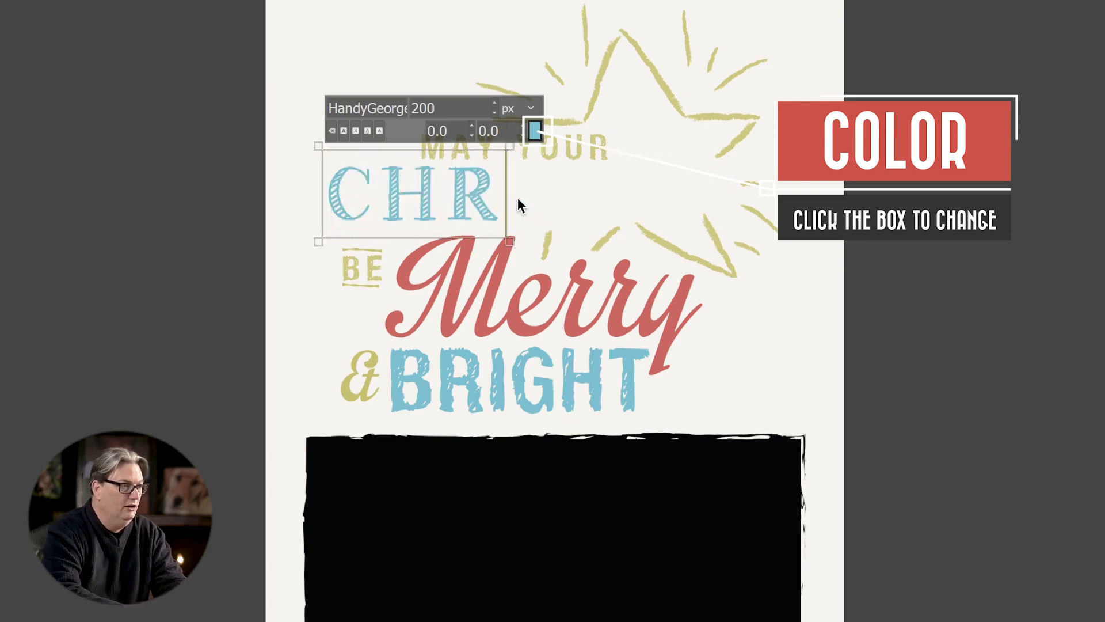
text(AS)
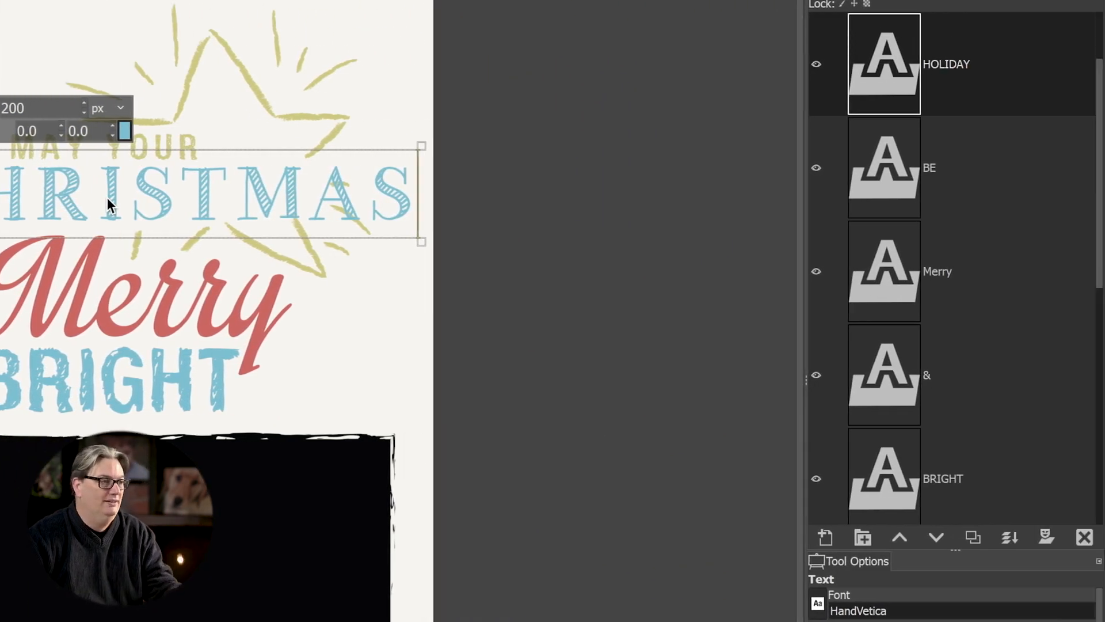
key(ctrl+z)
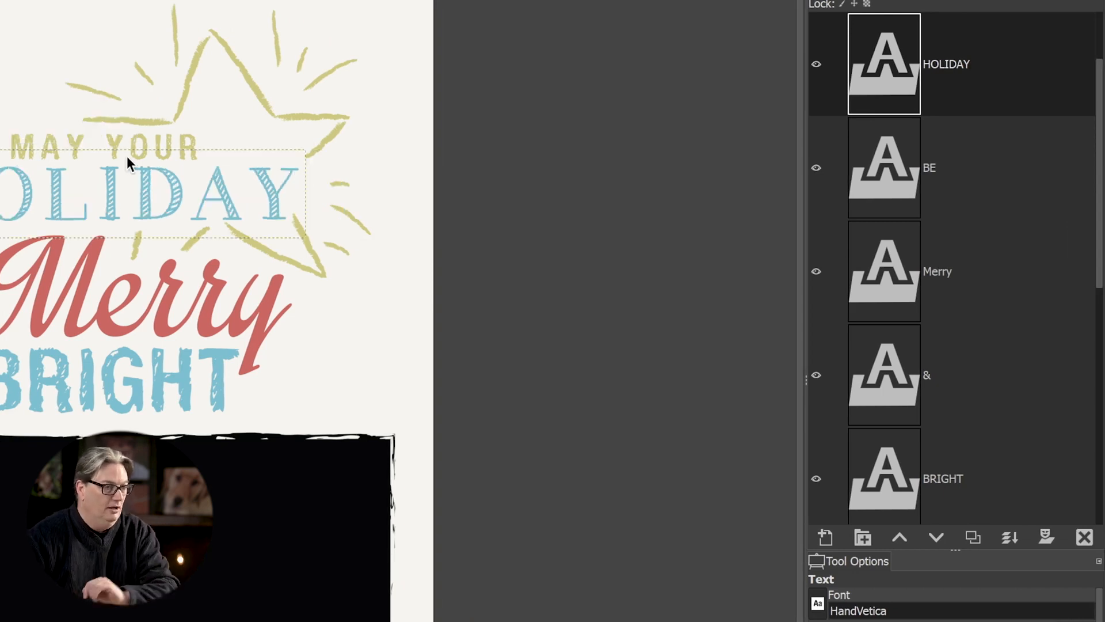
Try filling the Background layer with the red foreground color c45762 using Bucket Fill, and undo the fill.
scroll(977, 286, down, 5)
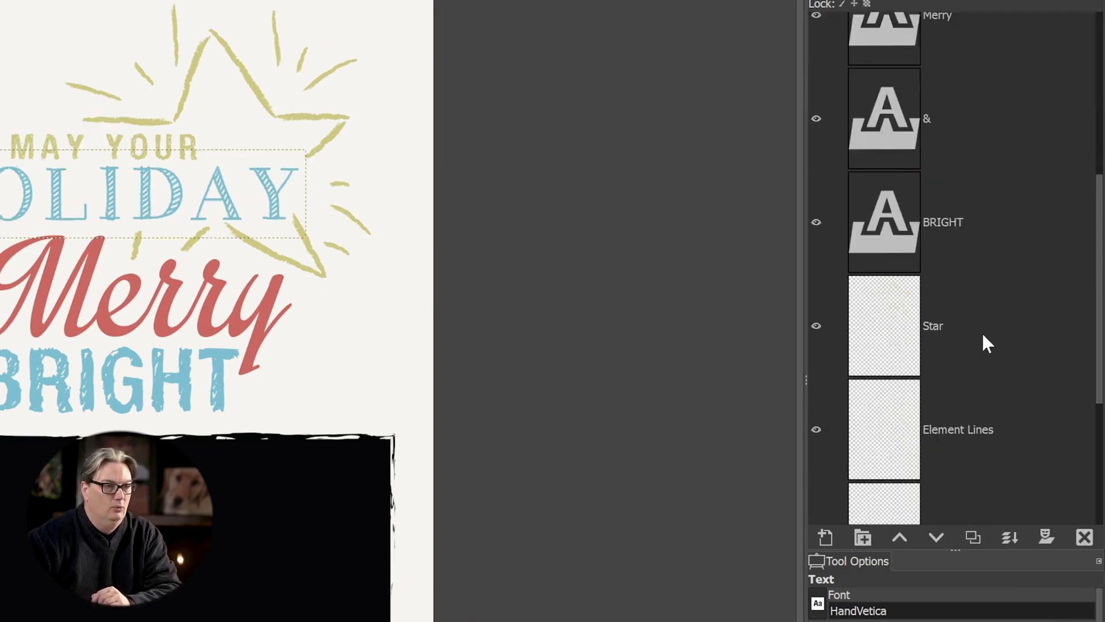
click(1009, 472)
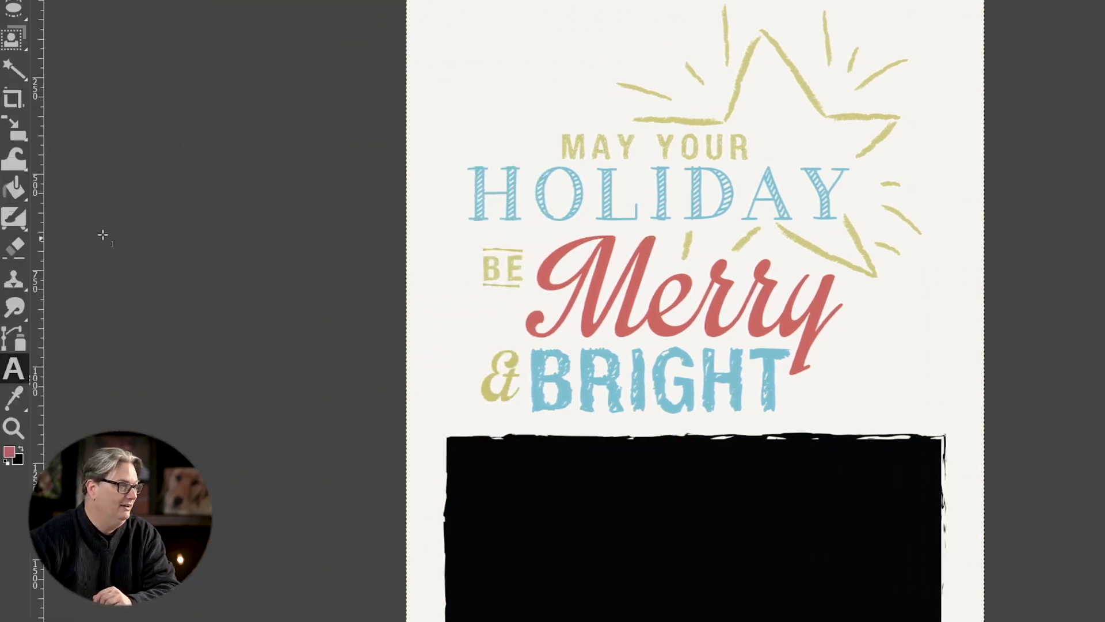
click(19, 175)
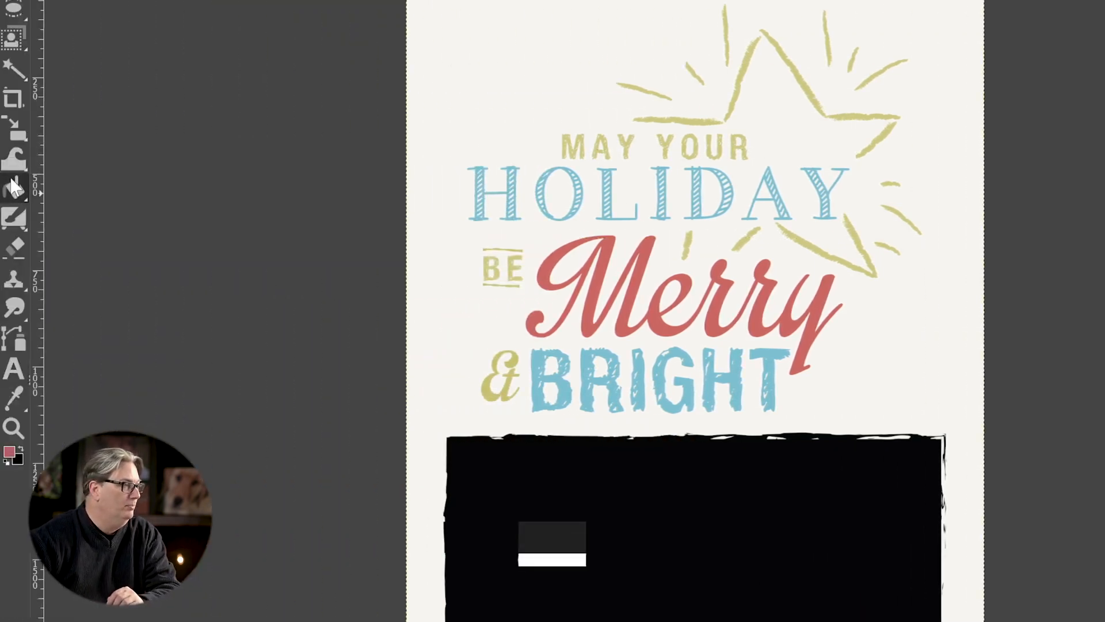
click(8, 453)
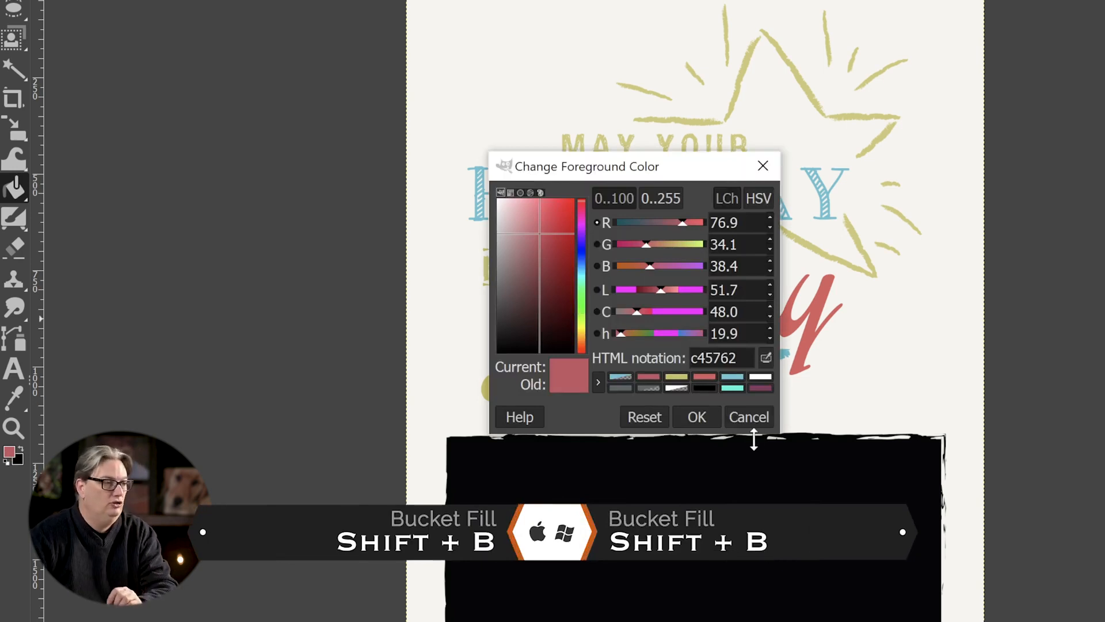
click(755, 418)
click(934, 291)
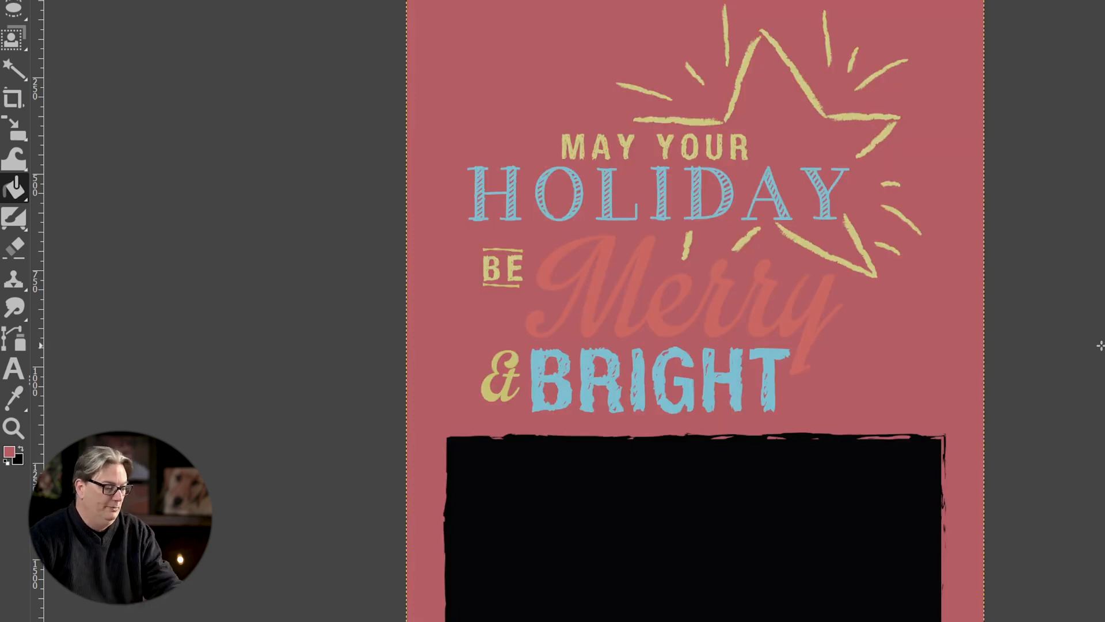
key(ctrl+z)
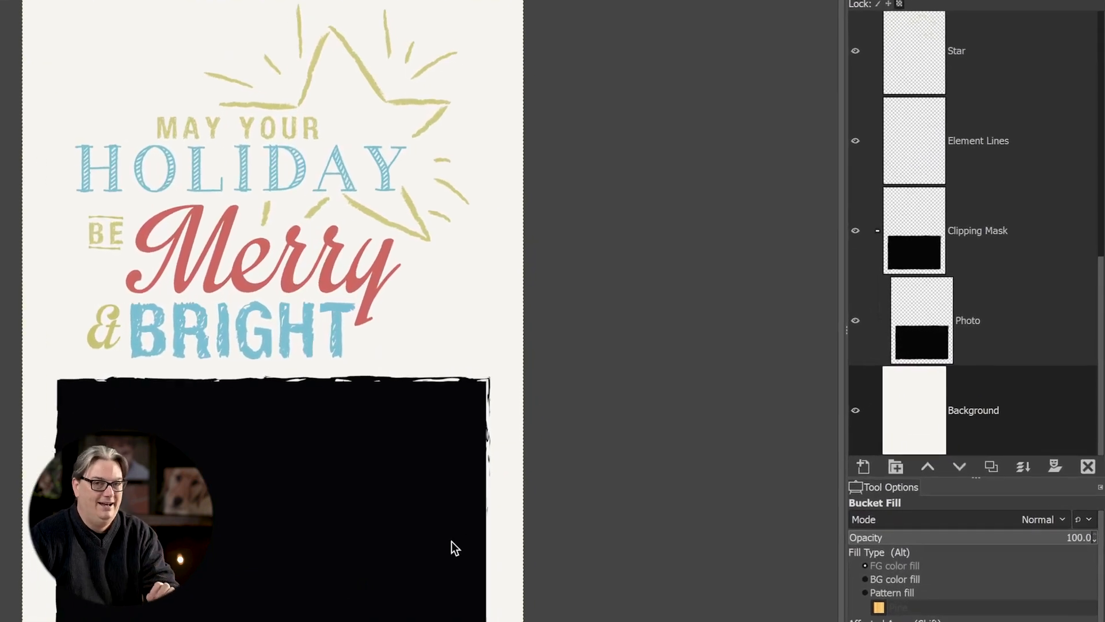
Select the Photo layer below the Clipping Mask and open the Santa-hat portrait from the Desktop as a new layer.
click(1016, 218)
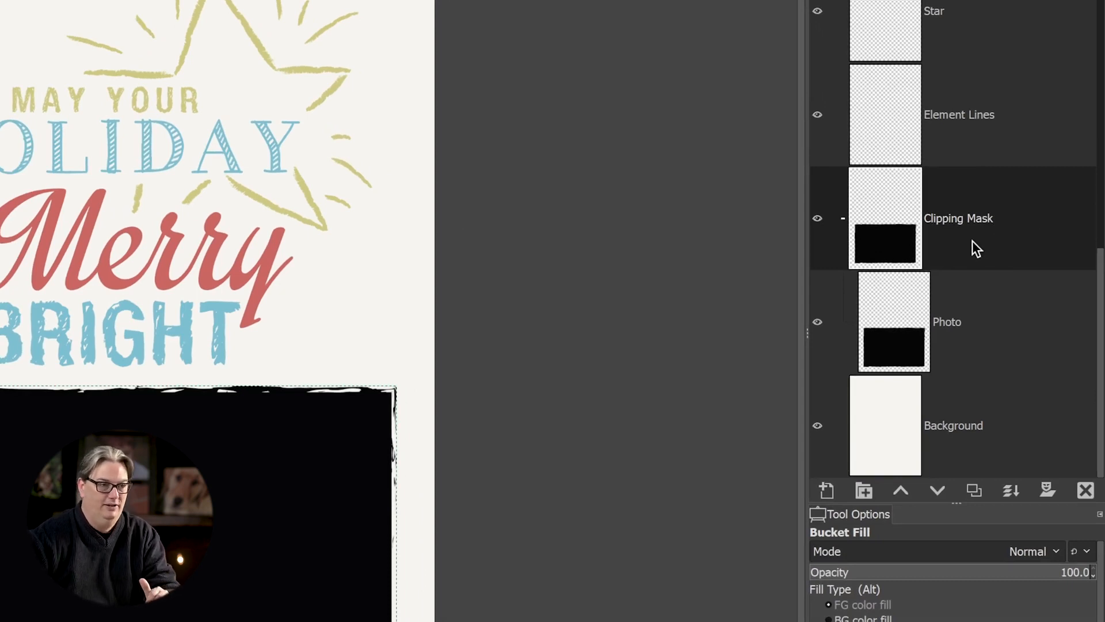
click(1013, 333)
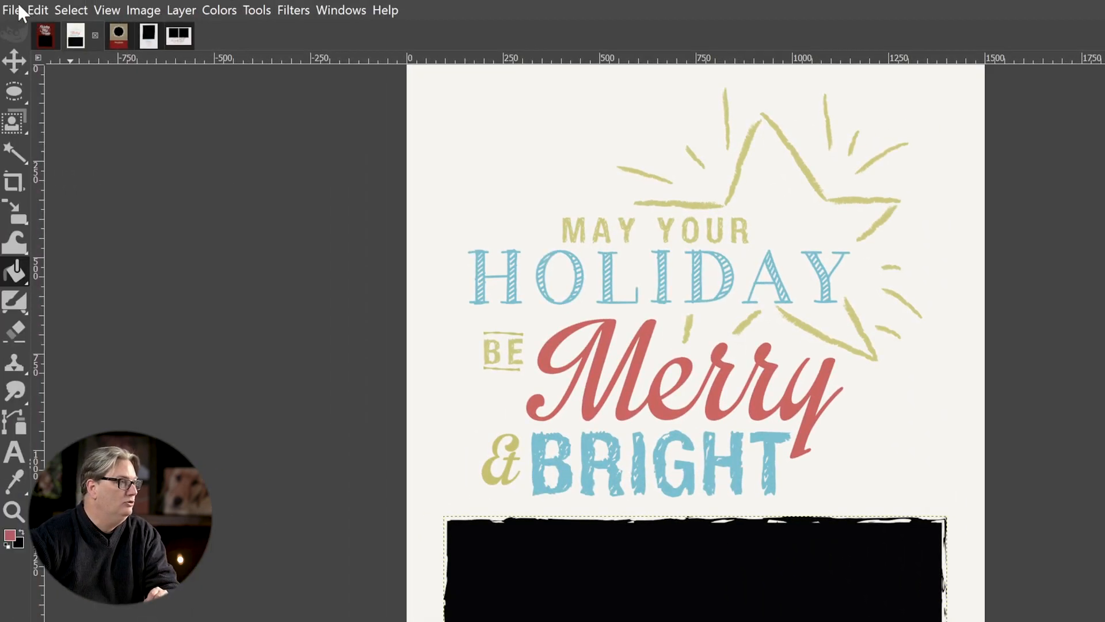
click(13, 10)
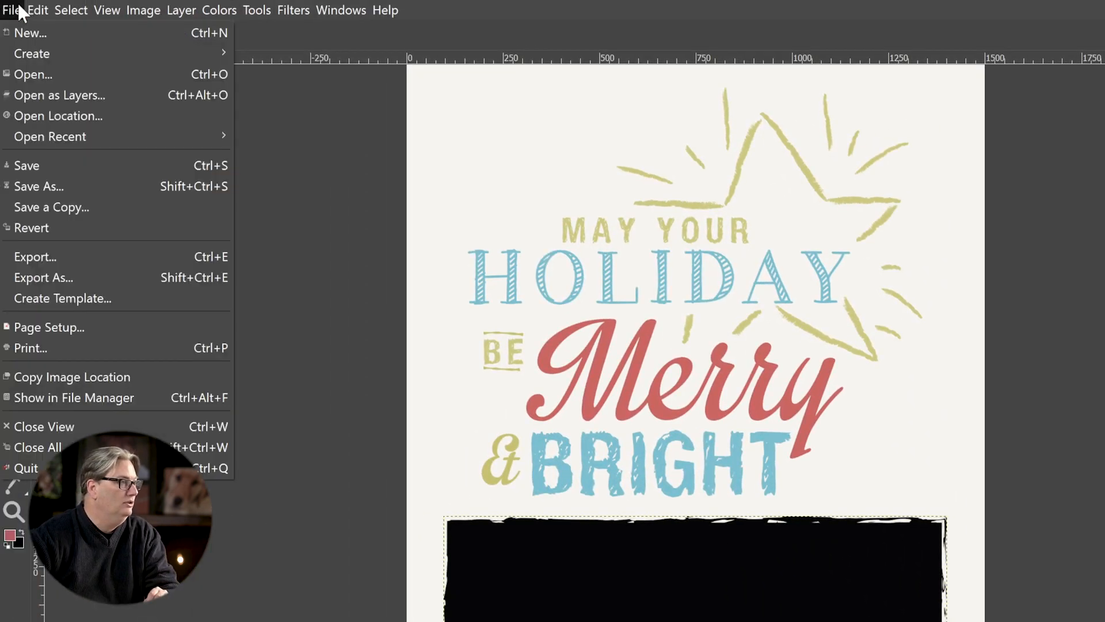
click(38, 99)
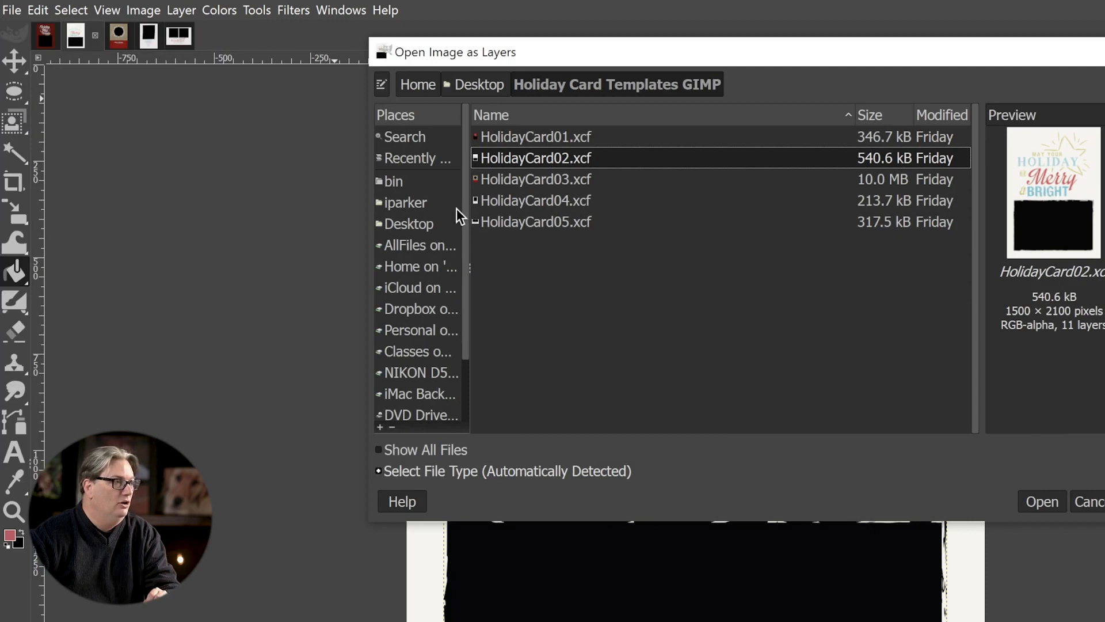
click(433, 222)
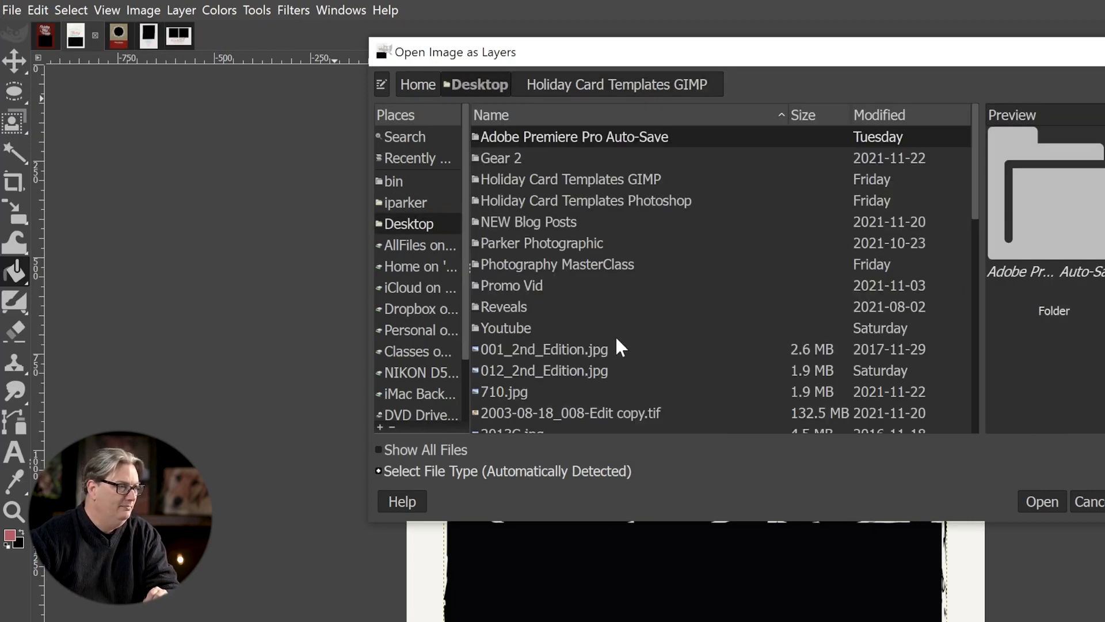
scroll(616, 338, down, 3)
click(615, 429)
click(1041, 498)
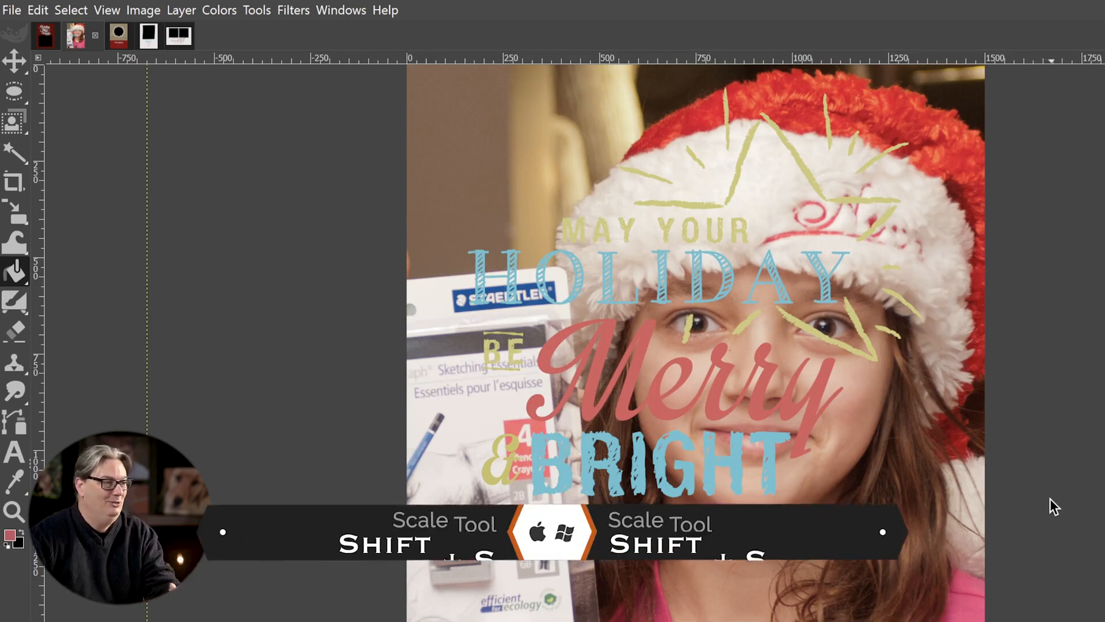
Scale the Santa-hat portrait layer down to about 1670 × 2514 px with the Scale tool and position it over the card.
mouse_move(17, 214)
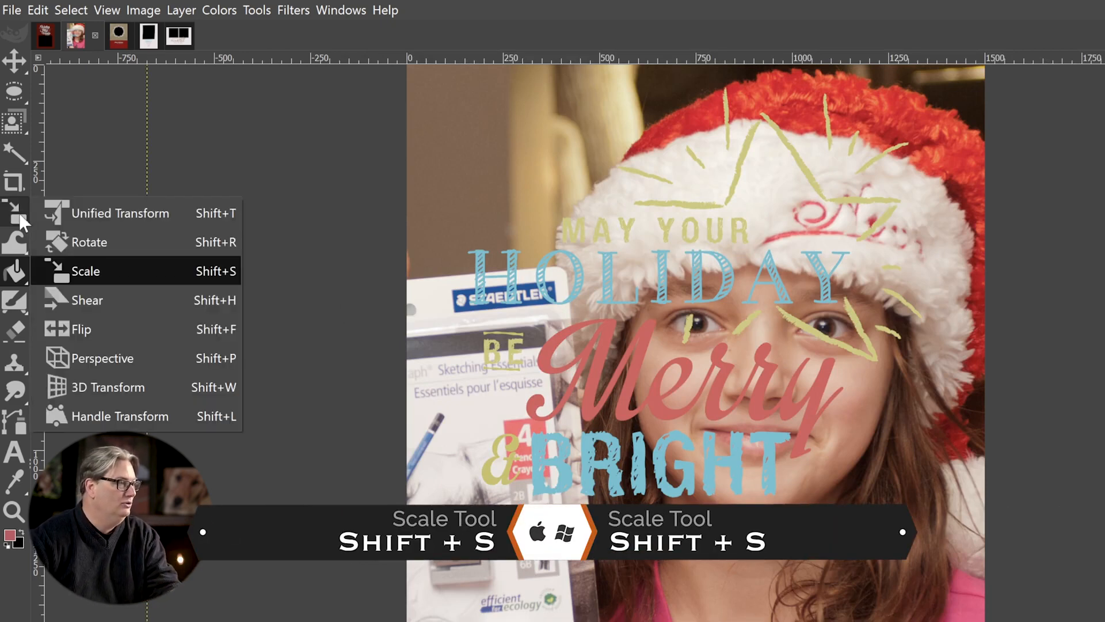
click(132, 270)
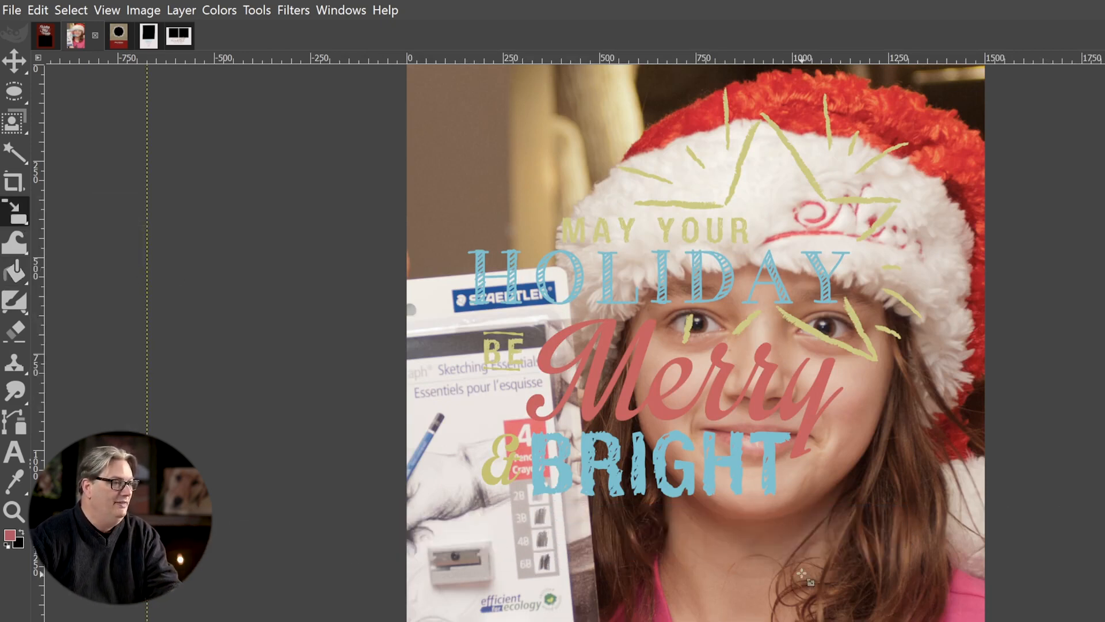
click(806, 578)
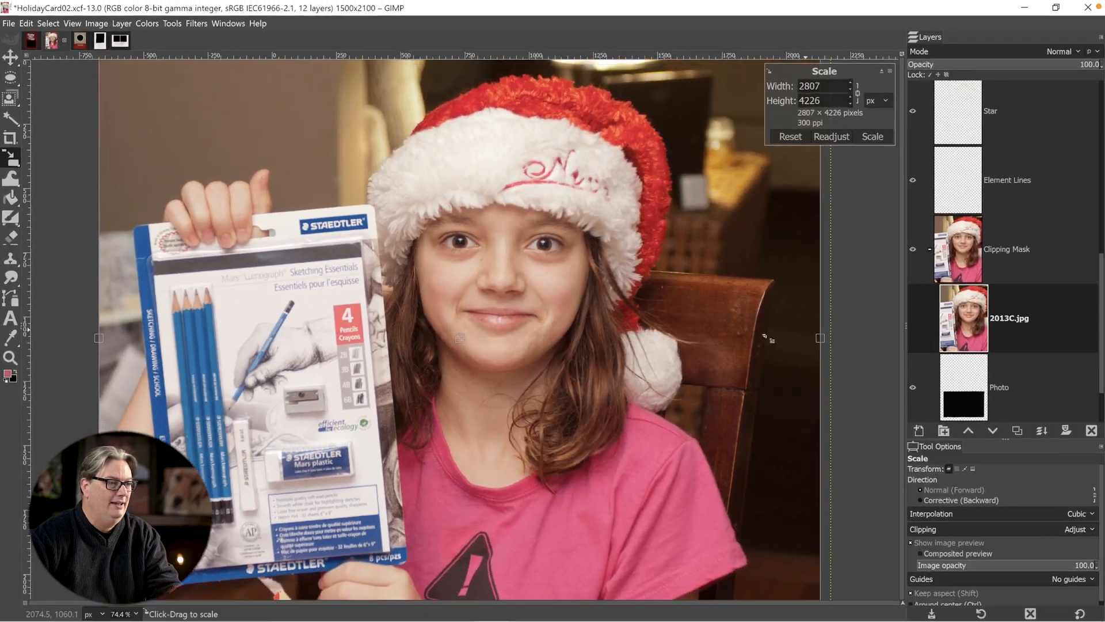
drag(1049, 405, 539, 169)
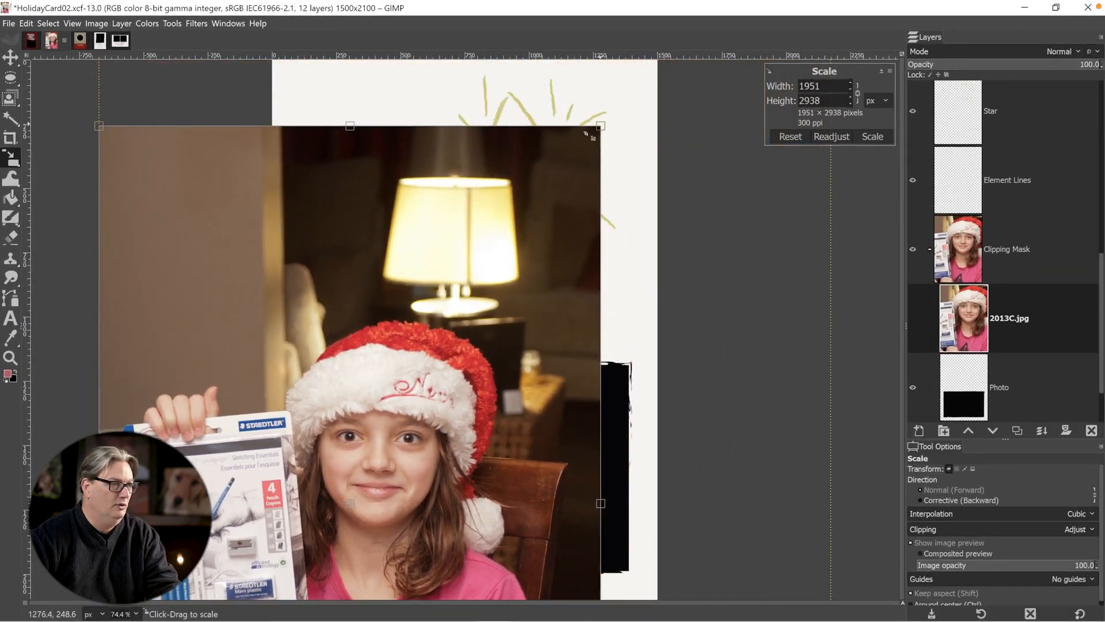
drag(602, 128, 318, 467)
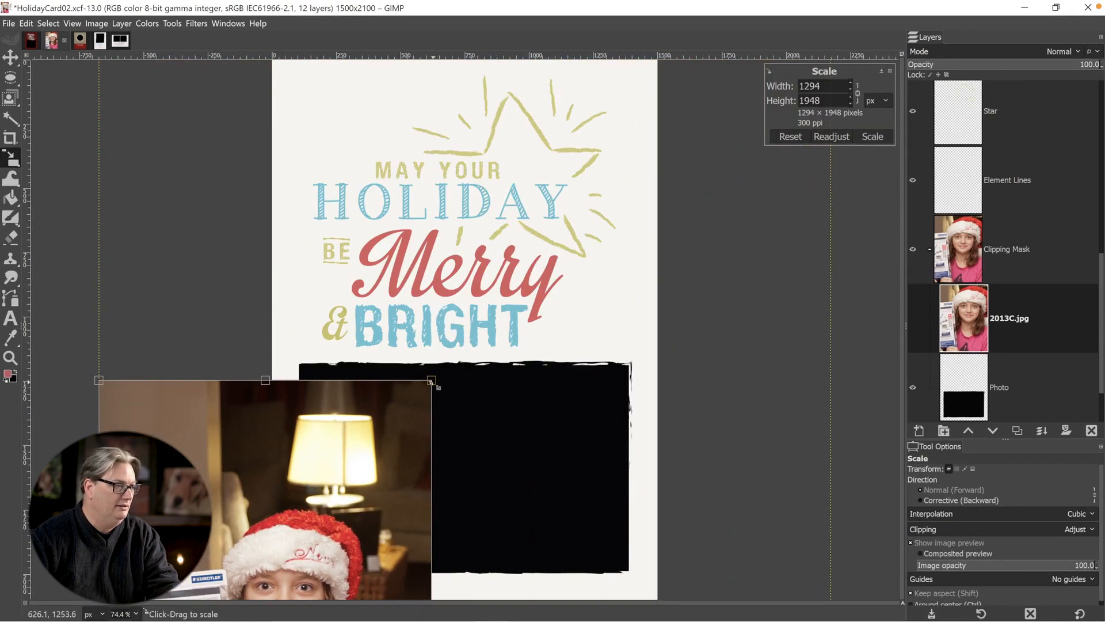
drag(442, 386, 599, 282)
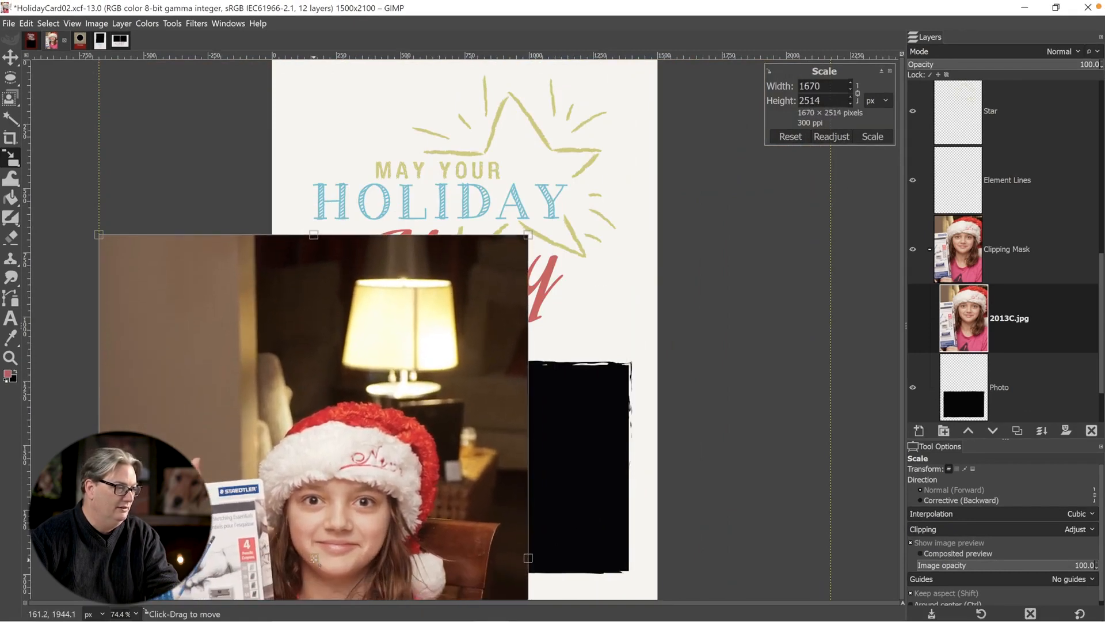
drag(312, 560, 451, 357)
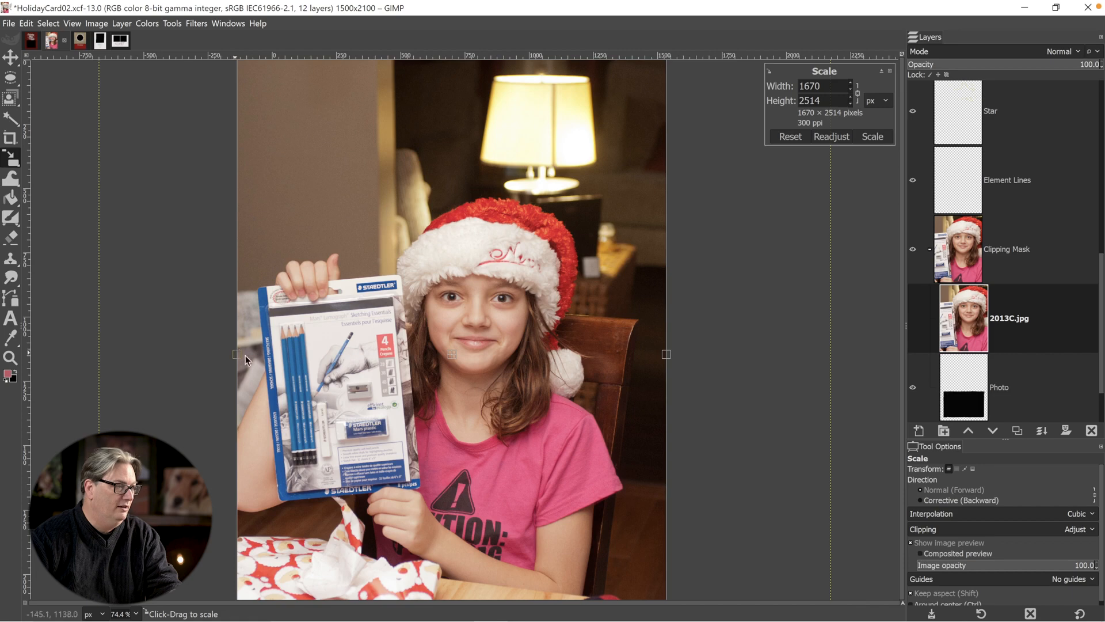
Shrink the portrait further to slightly wider than the black photo frame, centre it over the frame horizontally and apply the scaling.
drag(245, 355, 364, 361)
drag(496, 367, 423, 378)
drag(592, 390, 638, 389)
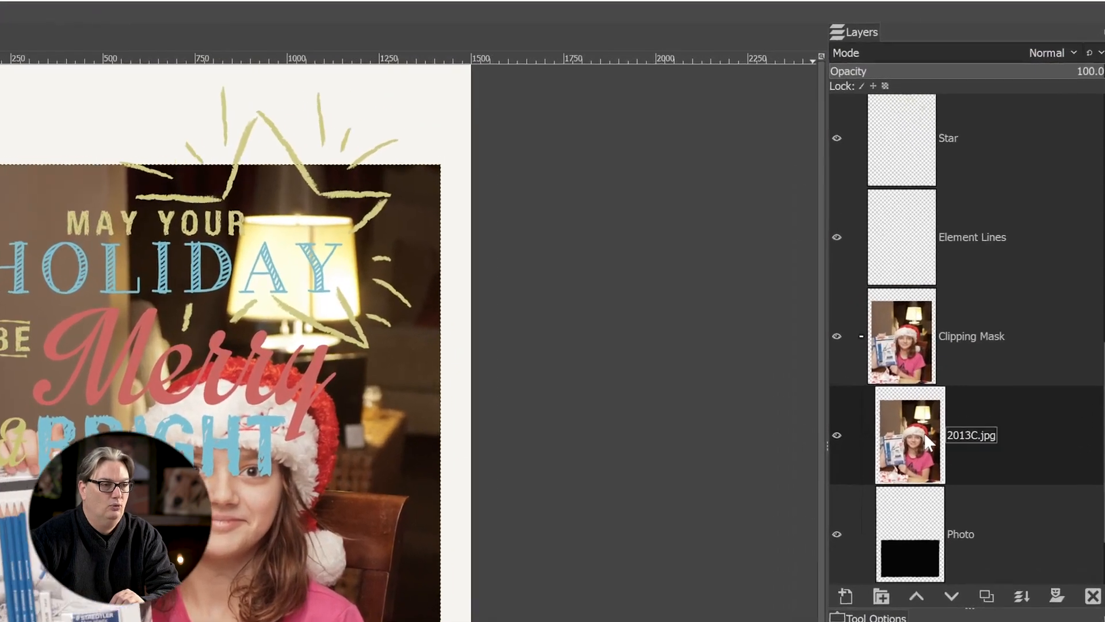
Set the composite mode of the 2013C.jpg portrait layer to Clip to Backdrop.
right_click(938, 391)
click(880, 542)
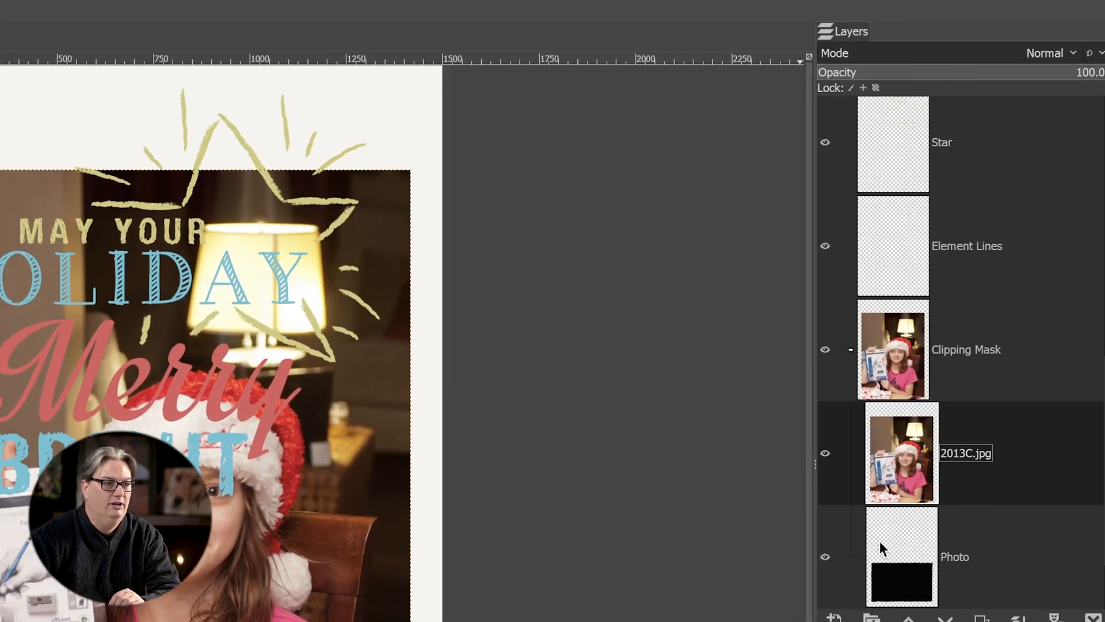
right_click(913, 430)
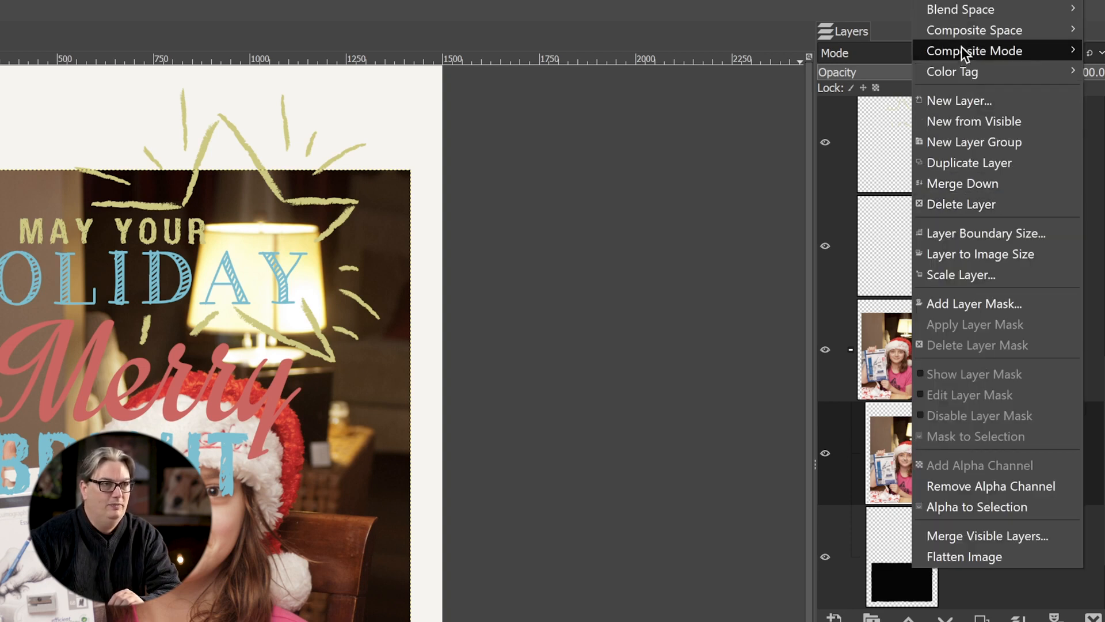
mouse_move(961, 49)
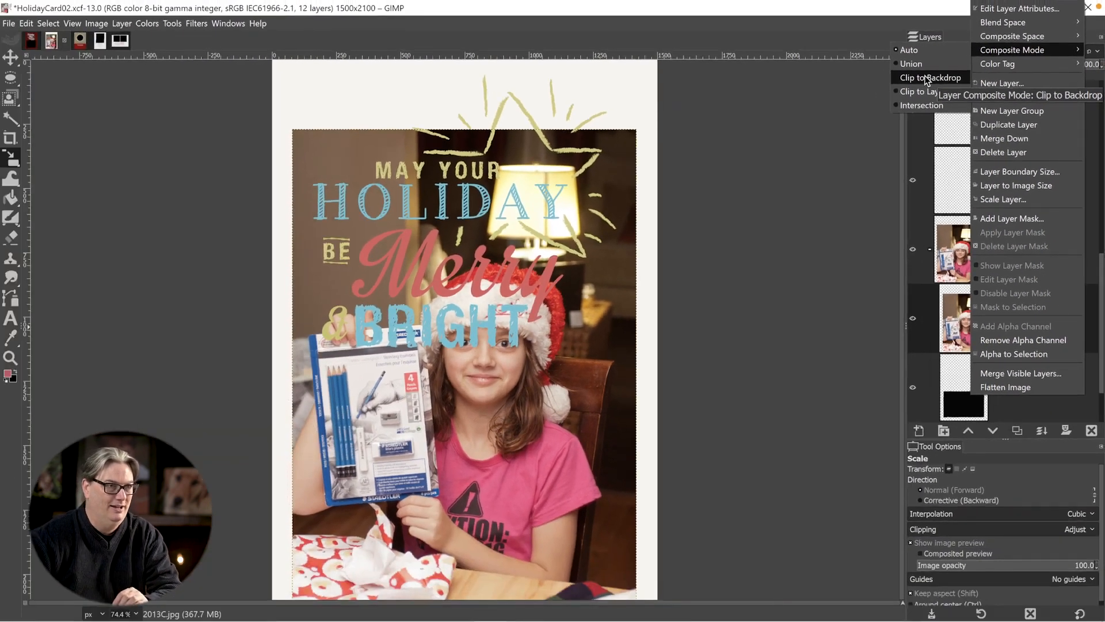
click(925, 78)
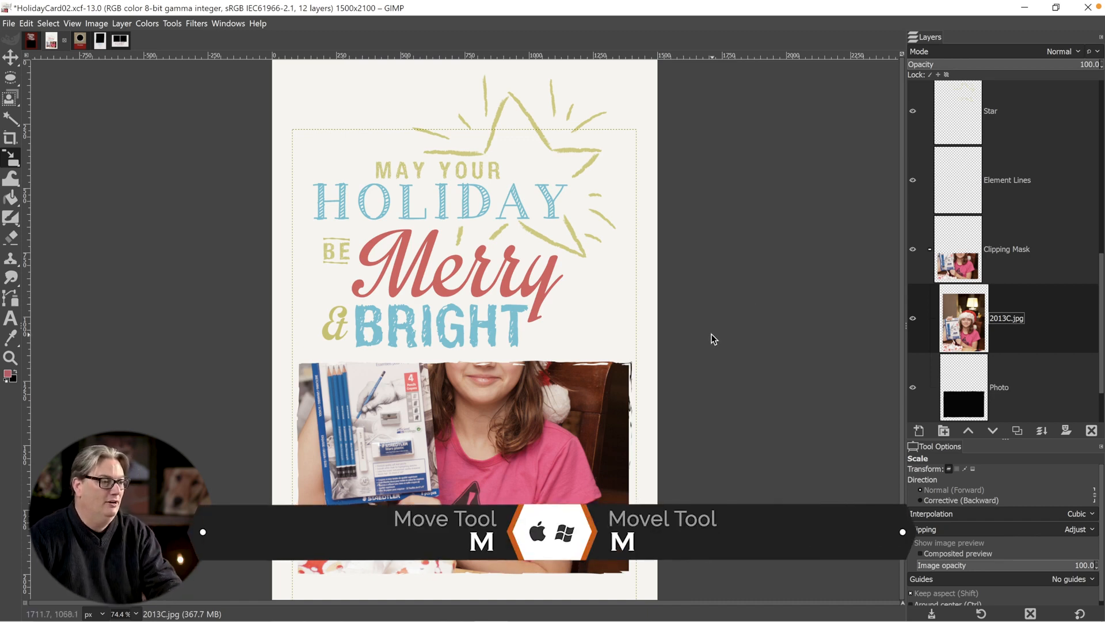
Move the clipped portrait down about 285 px so the girl's face and Santa hat sit inside the photo frame.
key(m)
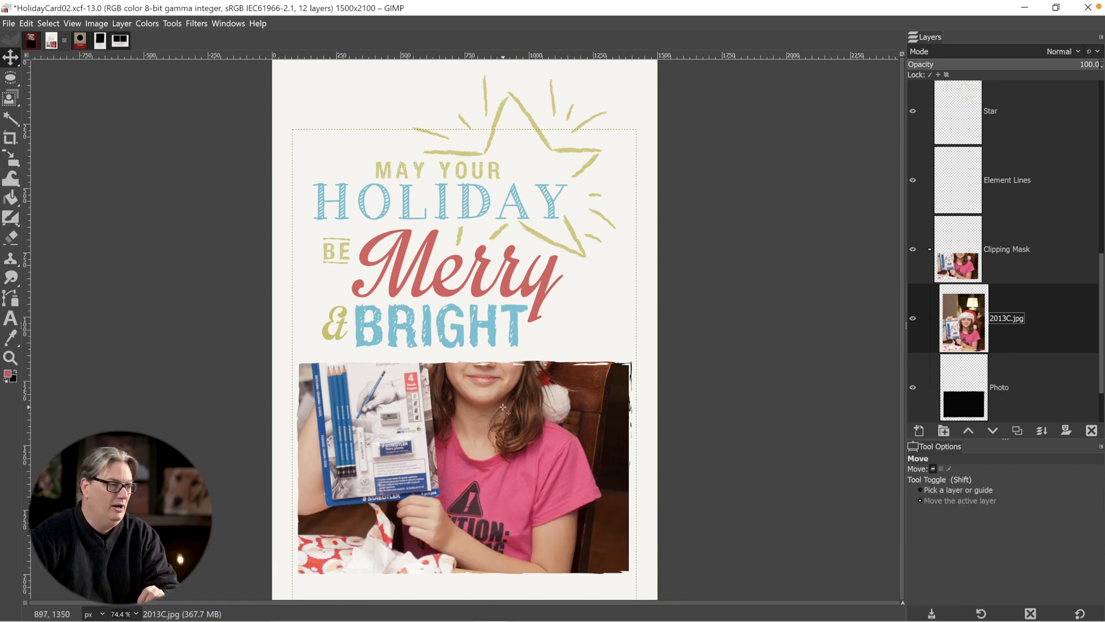
drag(502, 406, 502, 480)
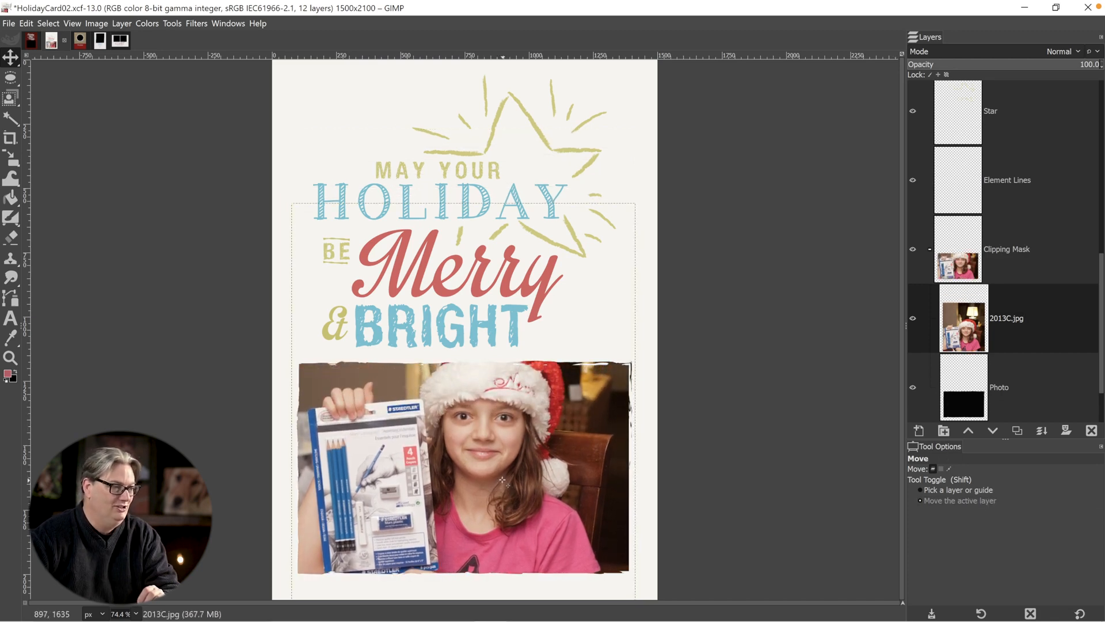